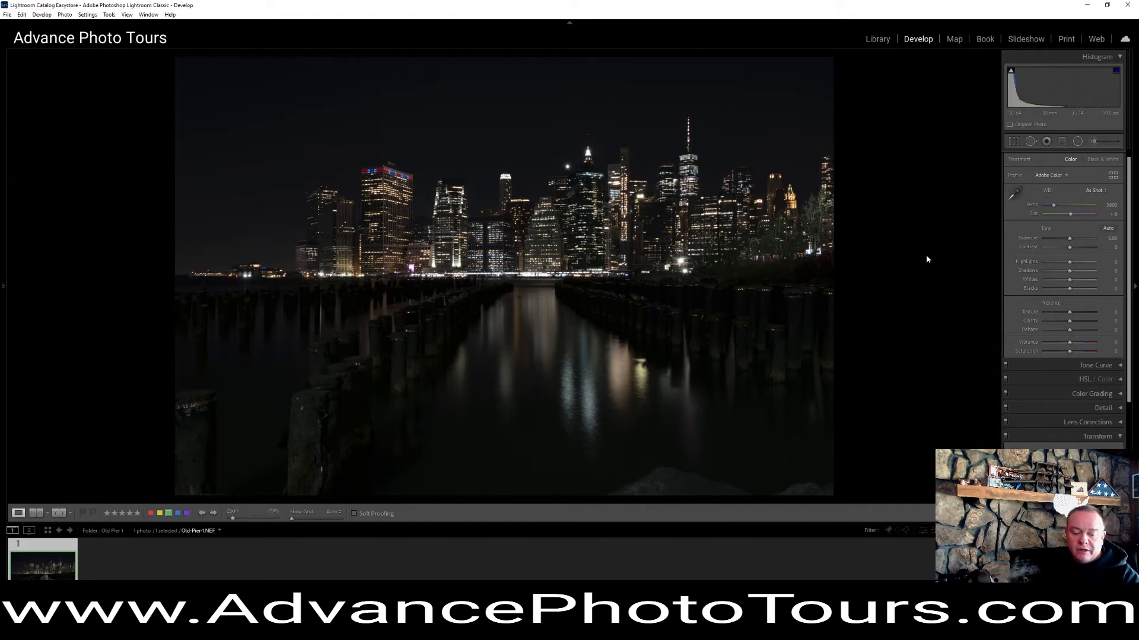
Raise the photo's Exposure to +1.70.
key("shift+equal")
key("shift+equal")
key("shift+equal")
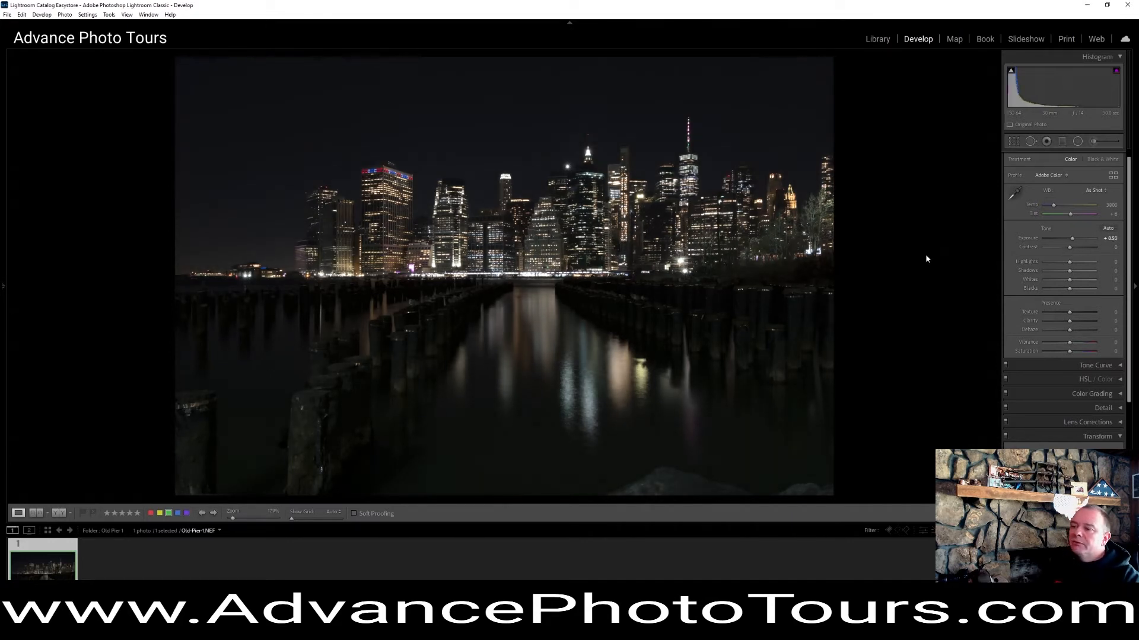
key("equal")
key("equal")
key("equal")
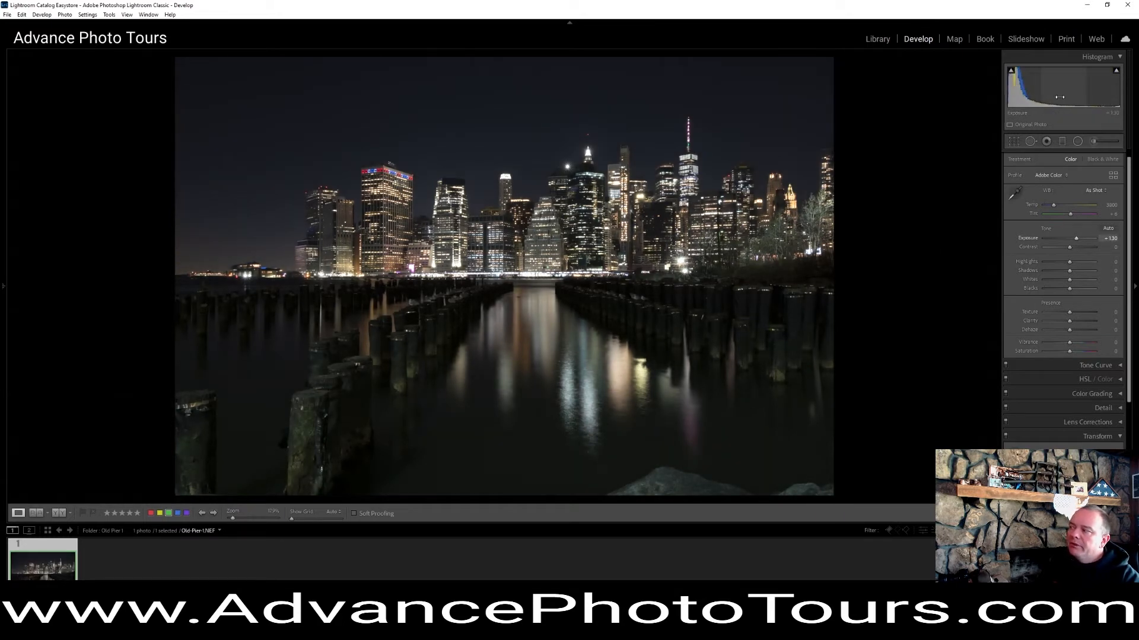
key("equal")
key("equal")
left_click_drag(1060, 97, 1061, 97)
Increase the photo's Contrast to +19.
key("period")
key("equal")
key("equal")
key("equal")
key("equal")
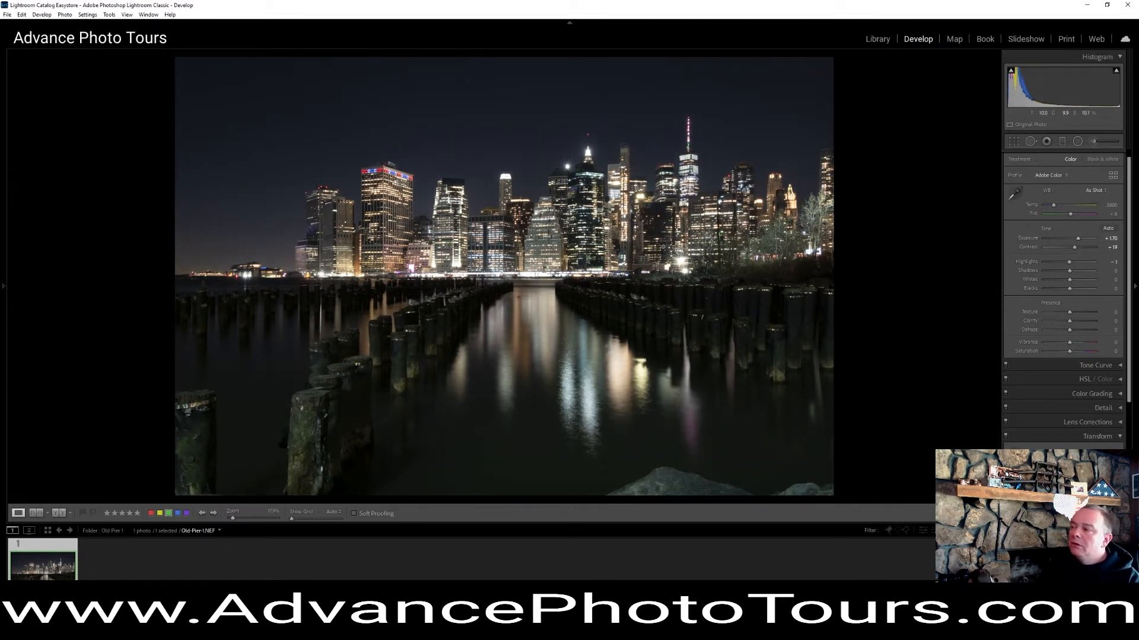
Lower the Highlights to −37, checking the lit building windows up close.
key("period")
key("minus")
key("minus")
key("minus")
key("minus")
key("minus")
left_click(594, 202)
key("minus")
key("minus")
key("minus")
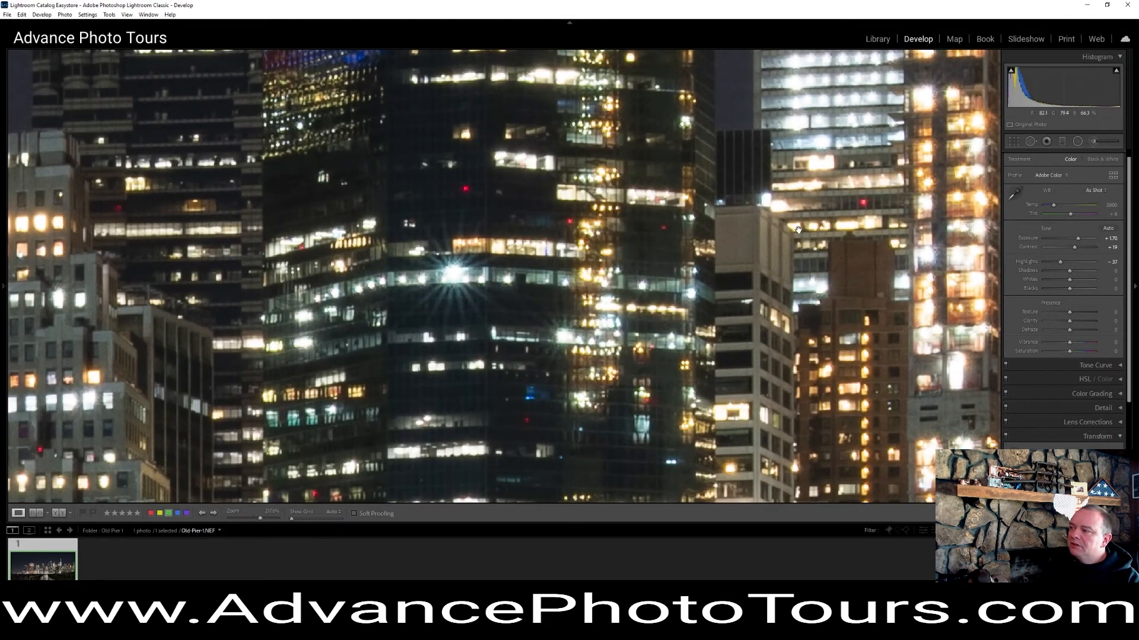
left_click(798, 229)
Set the Shadows to +81 and reduce the Whites to −24.
key("period")
key("shift+equal")
key("shift+equal")
key("shift+equal")
key("shift+equal")
key("shift+equal")
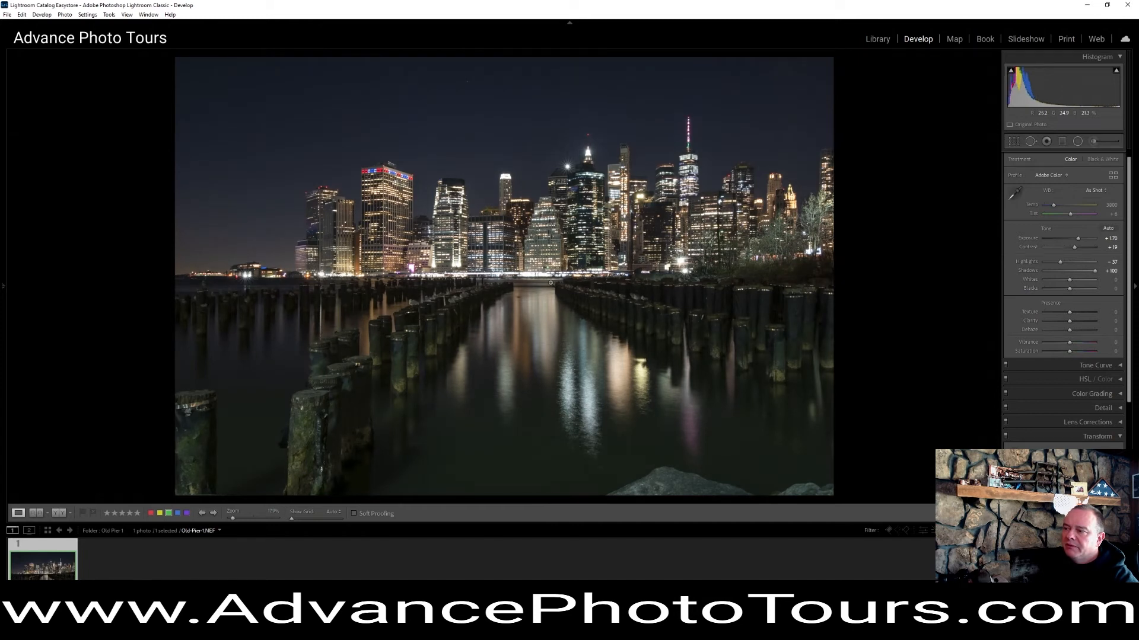
key("minus")
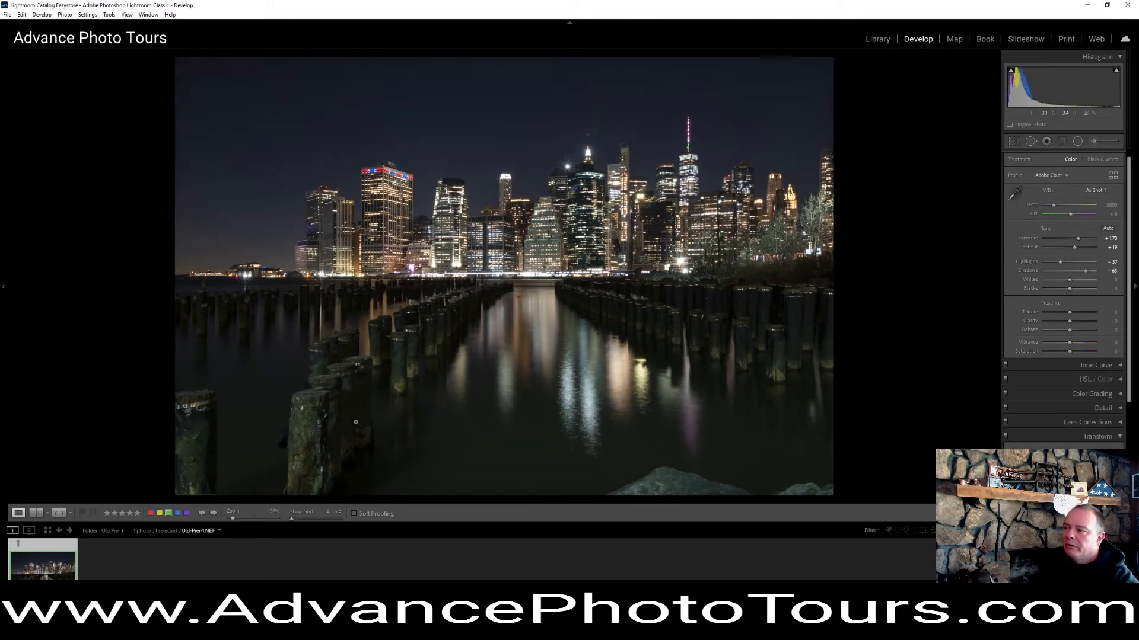
key("minus")
key("minus")
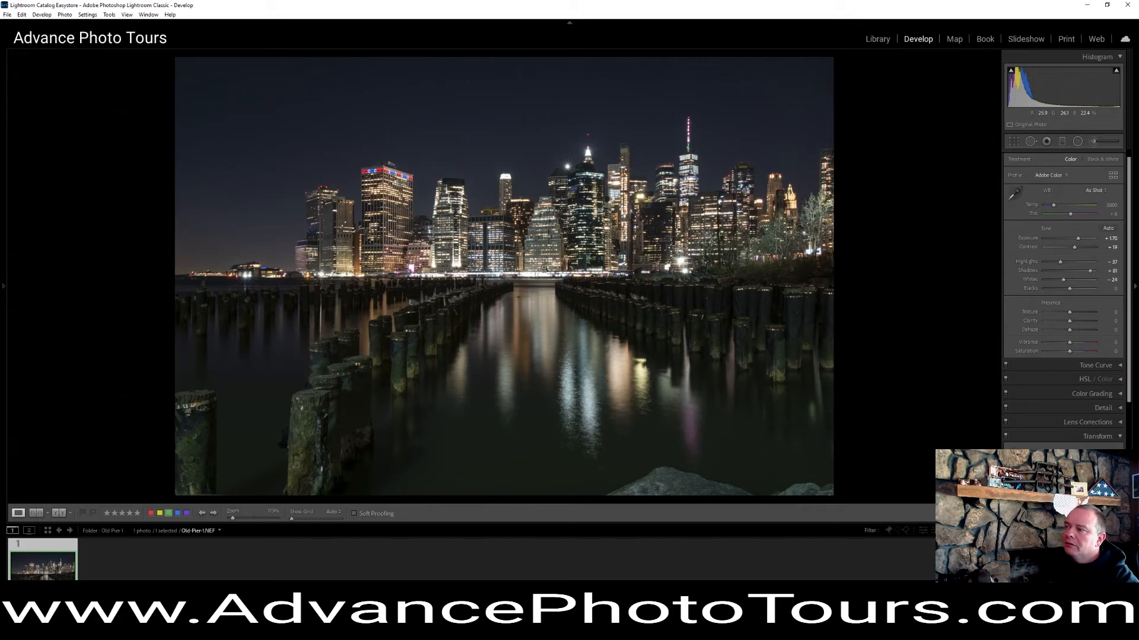
Raise the Blacks to +37.
key("period")
key("period")
key("shift+equal")
key("shift+equal")
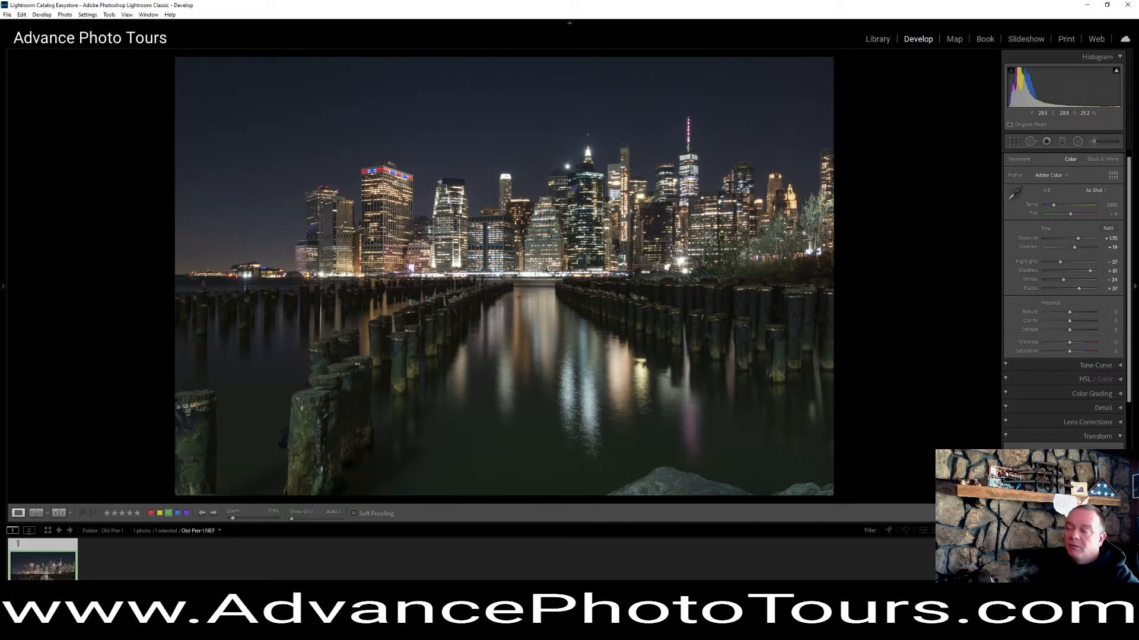
Set Dehaze to +69, Clarity to +9 and Vibrance to +34.
key("period")
key("period")
key("period")
key("shift+equal")
key("shift+equal")
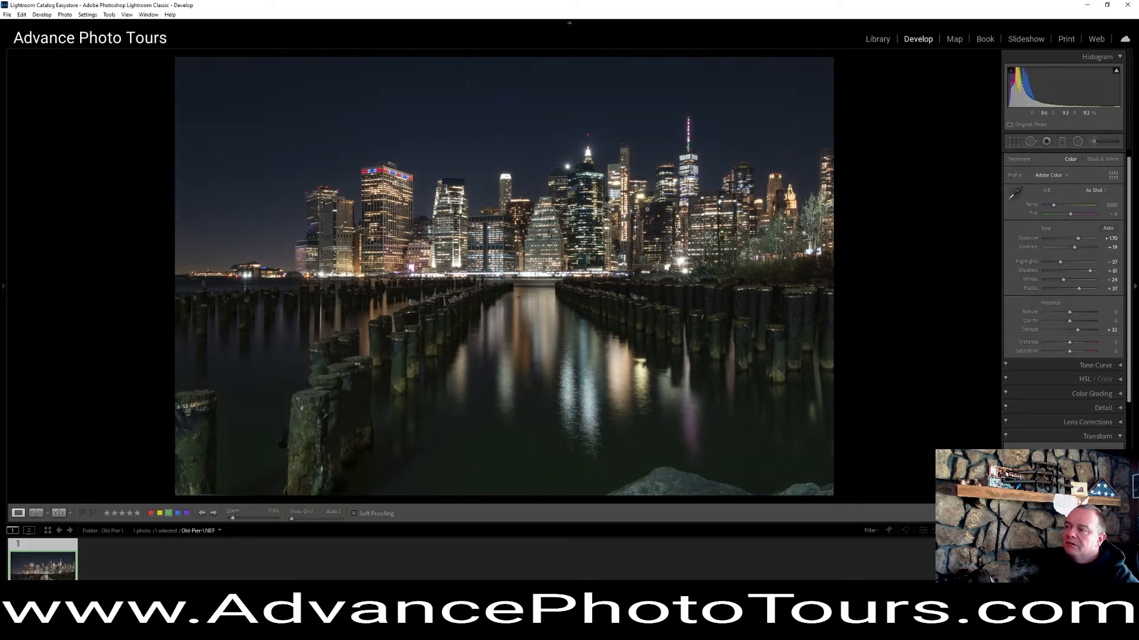
key("shift+equal")
key("shift+equal")
key("shift+equal")
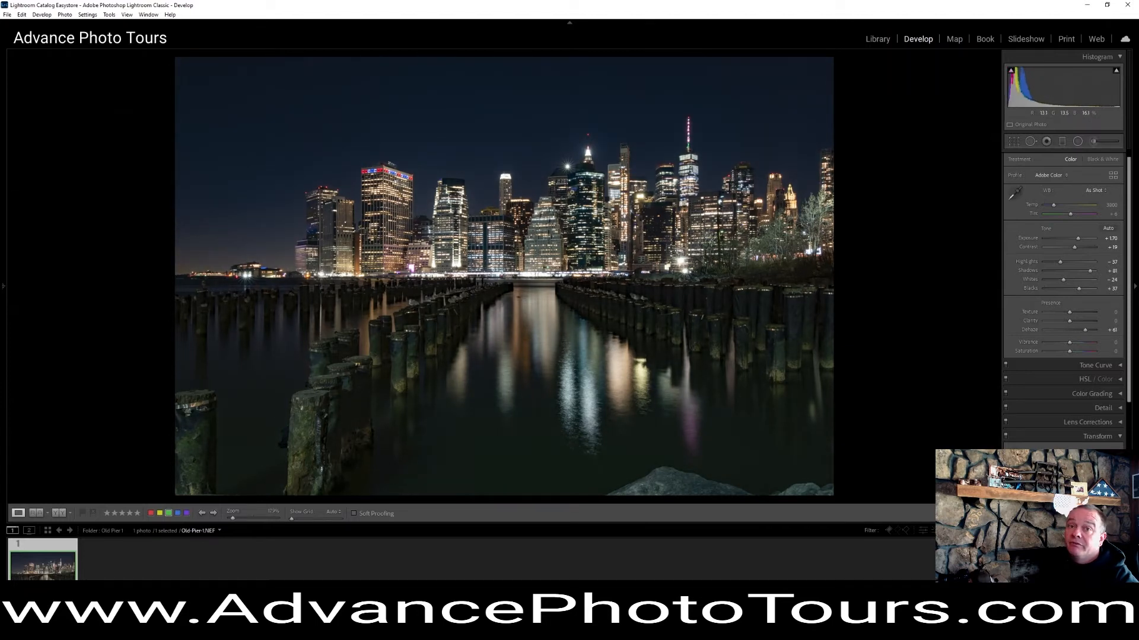
key("shift+equal")
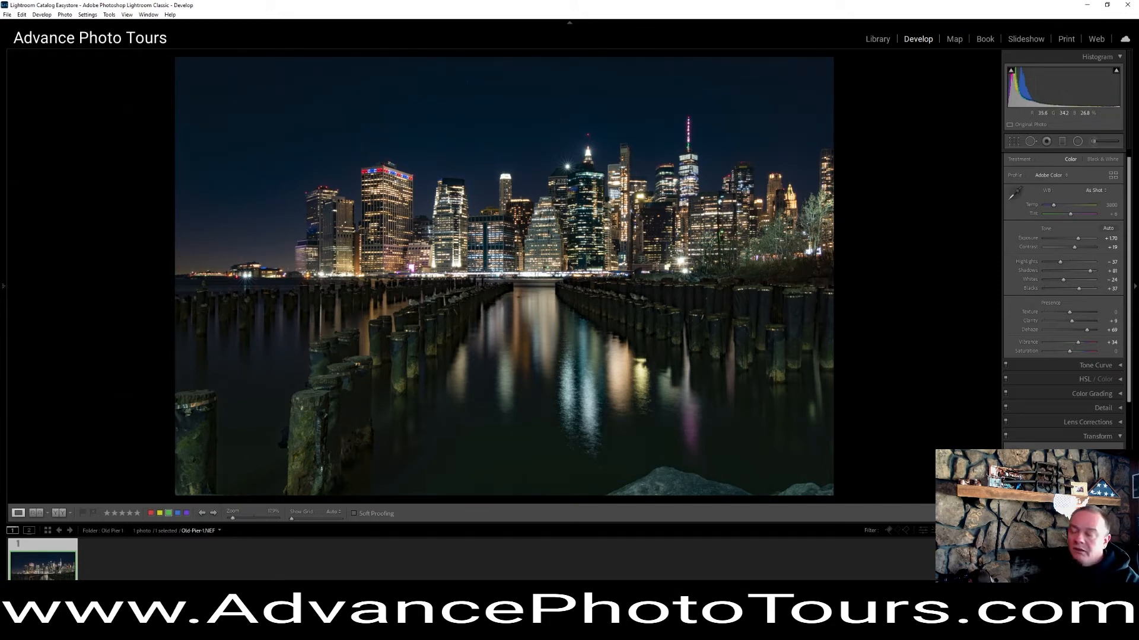
Try cooler and warmer white balances, set the Temp to 3988, and collapse the Transform section.
key("minus")
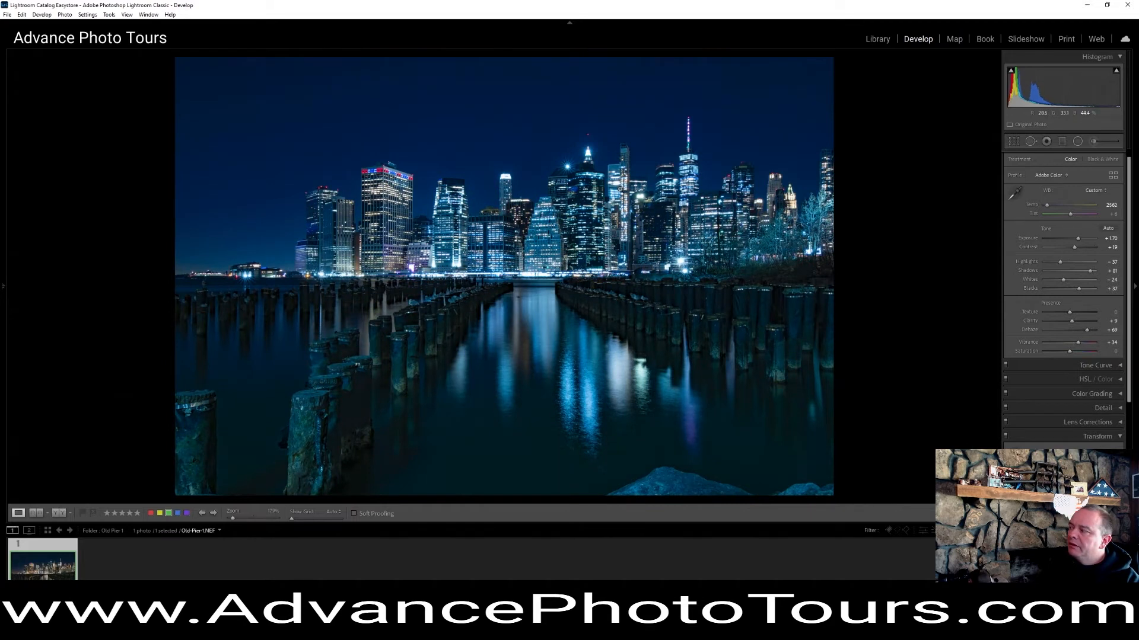
left_click_drag(1106, 209, 1115, 207)
key("ctrl+z")
key("ctrl+z")
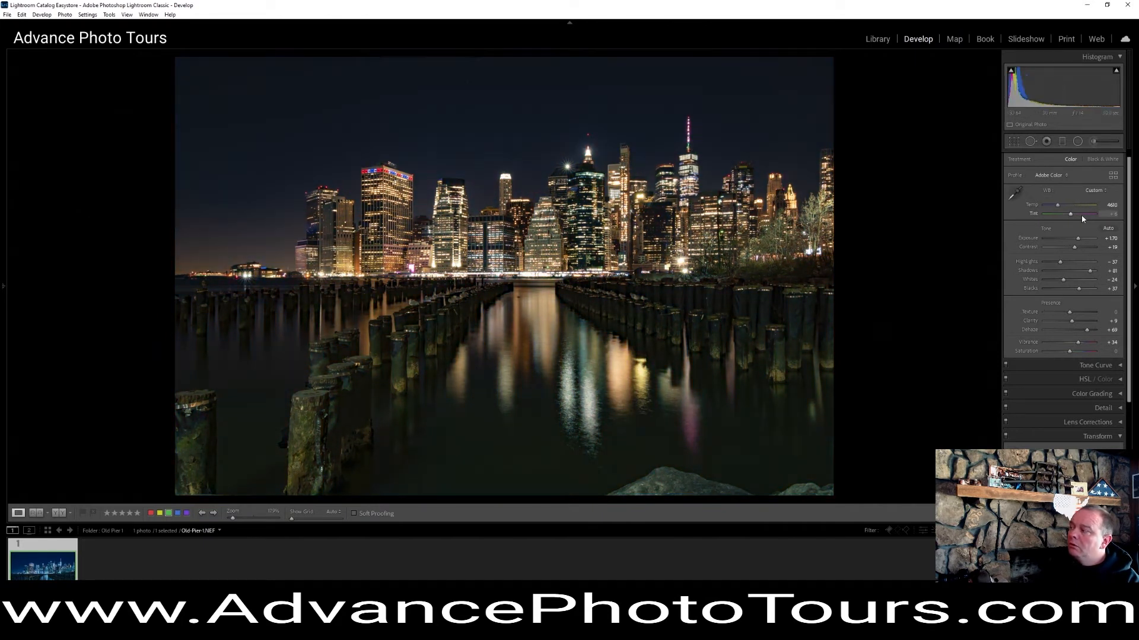
key("ctrl+z")
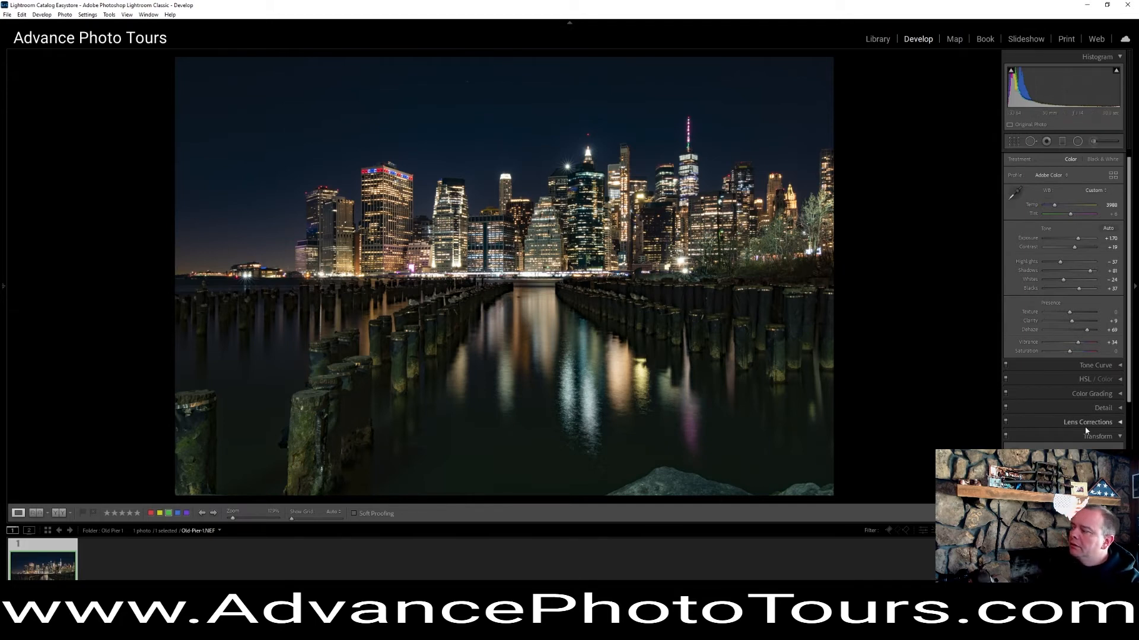
left_click(1120, 438)
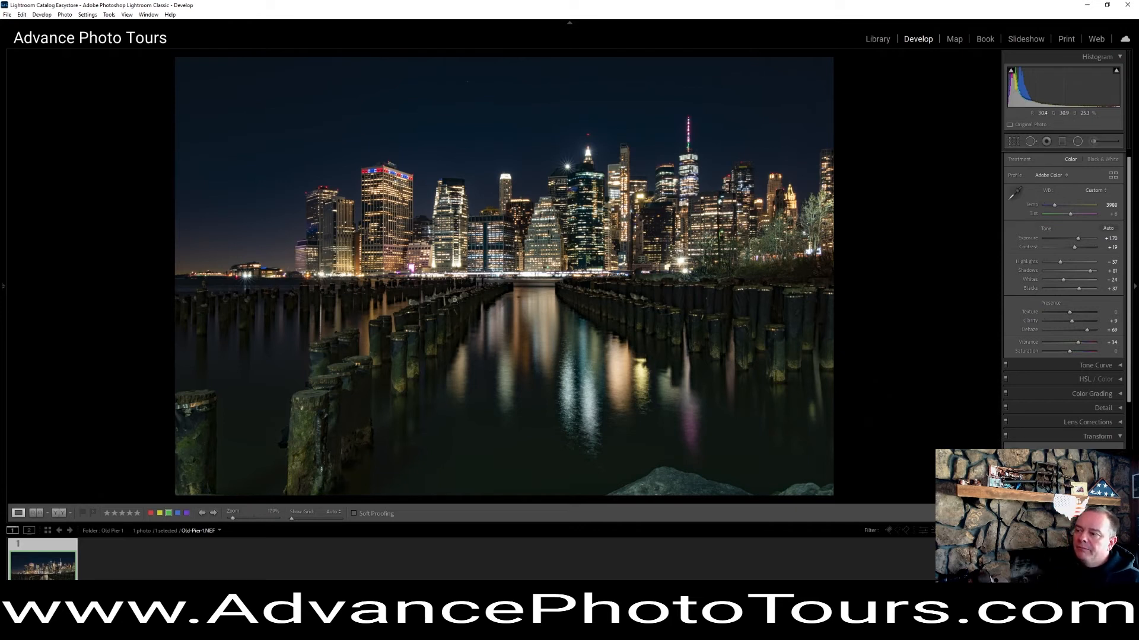
Examine the old pier pilings and the seagulls on them at close magnification.
left_click(454, 301)
left_click_drag(852, 156, 878, 220)
left_click_drag(334, 259, 754, 298)
left_click_drag(376, 237, 561, 291)
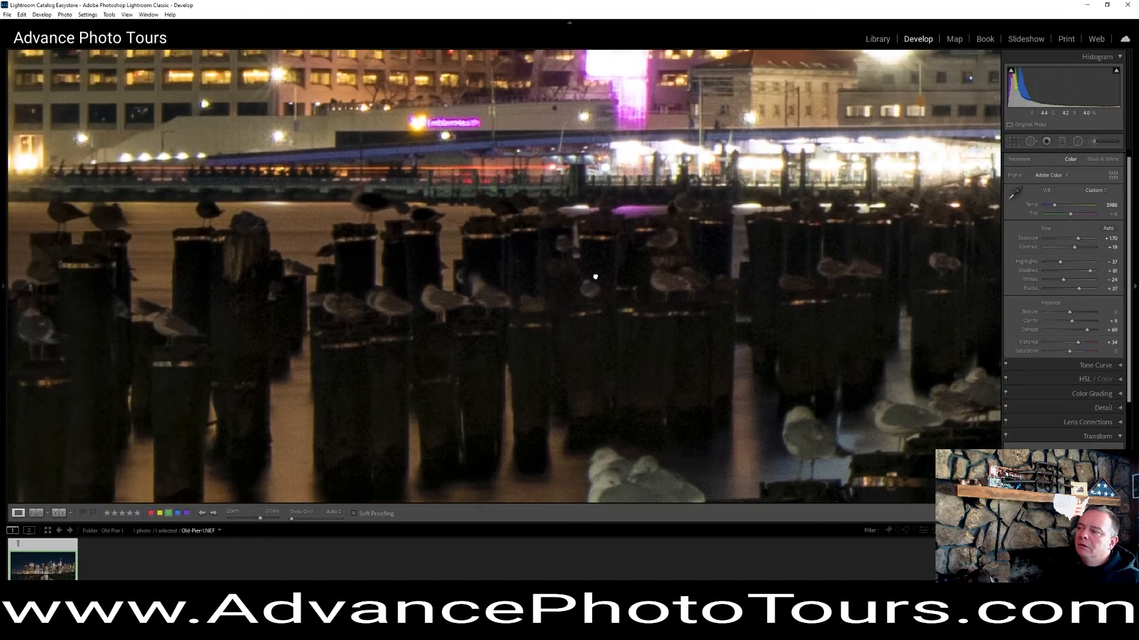
left_click(578, 288)
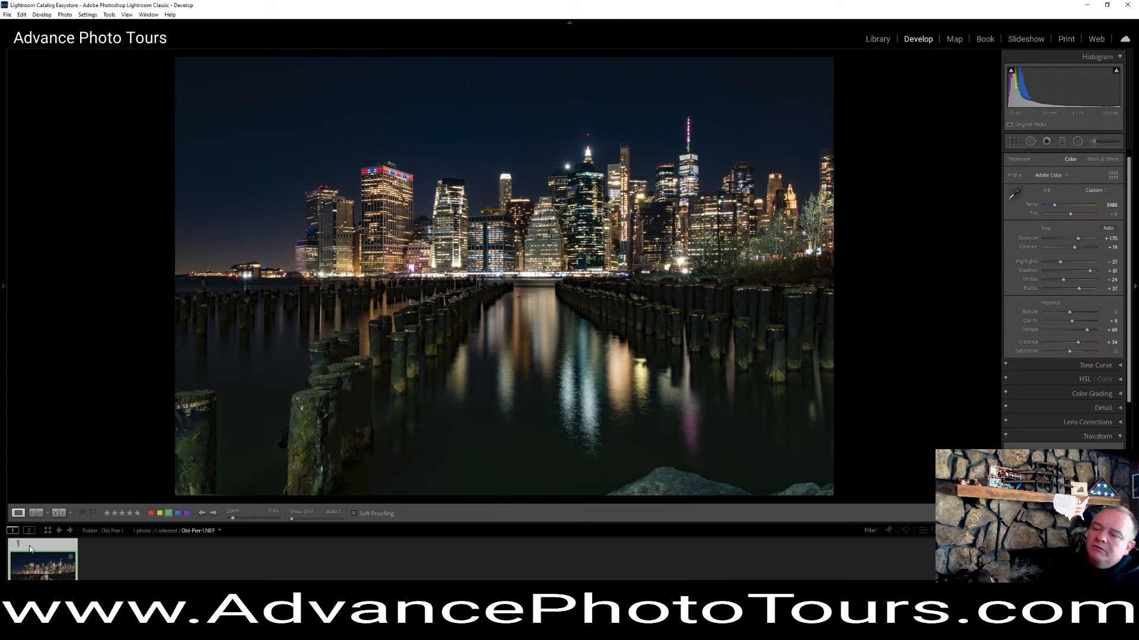
Open the adjusted pier photo for editing in Photoshop and close the Lincoln Memorial document.
right_click(46, 568)
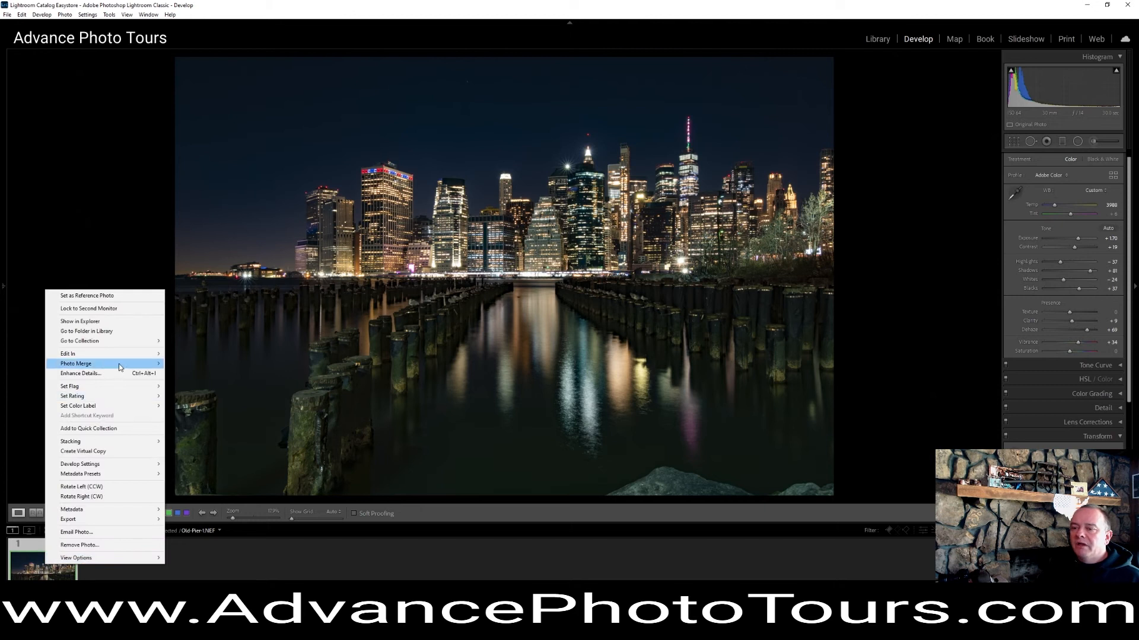
mouse_move(128, 354)
left_click(197, 355)
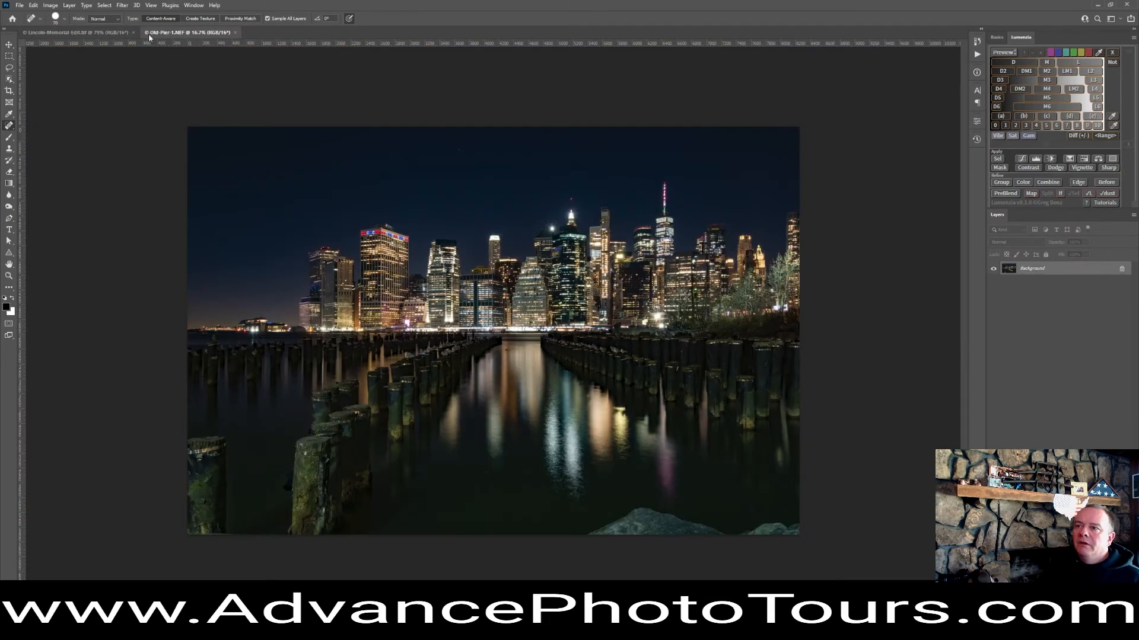
left_click(134, 32)
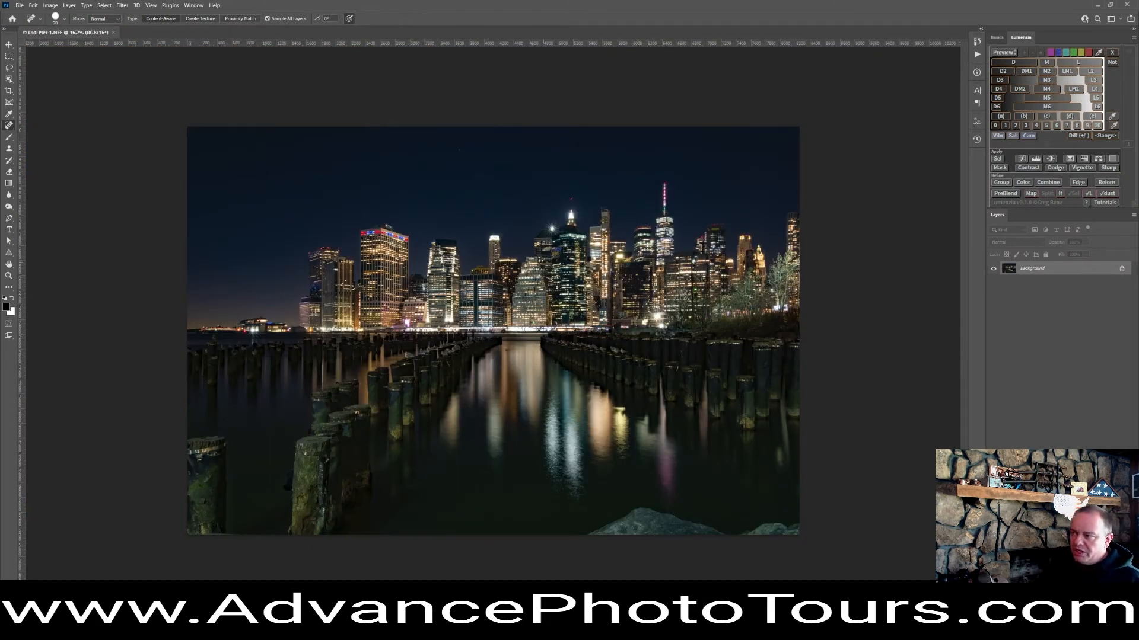
Remove the small bright spots in the sky above the tower with the red and blue lights using the Spot Healing Brush.
key("z")
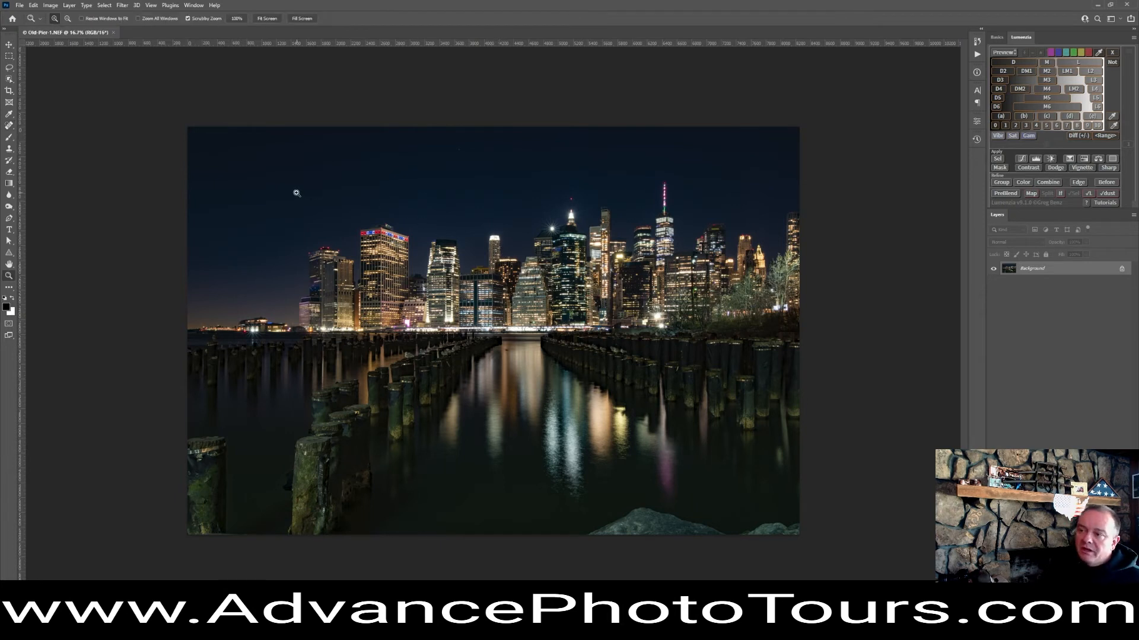
left_click_drag(297, 193, 336, 214)
left_click_drag(368, 386, 578, 445)
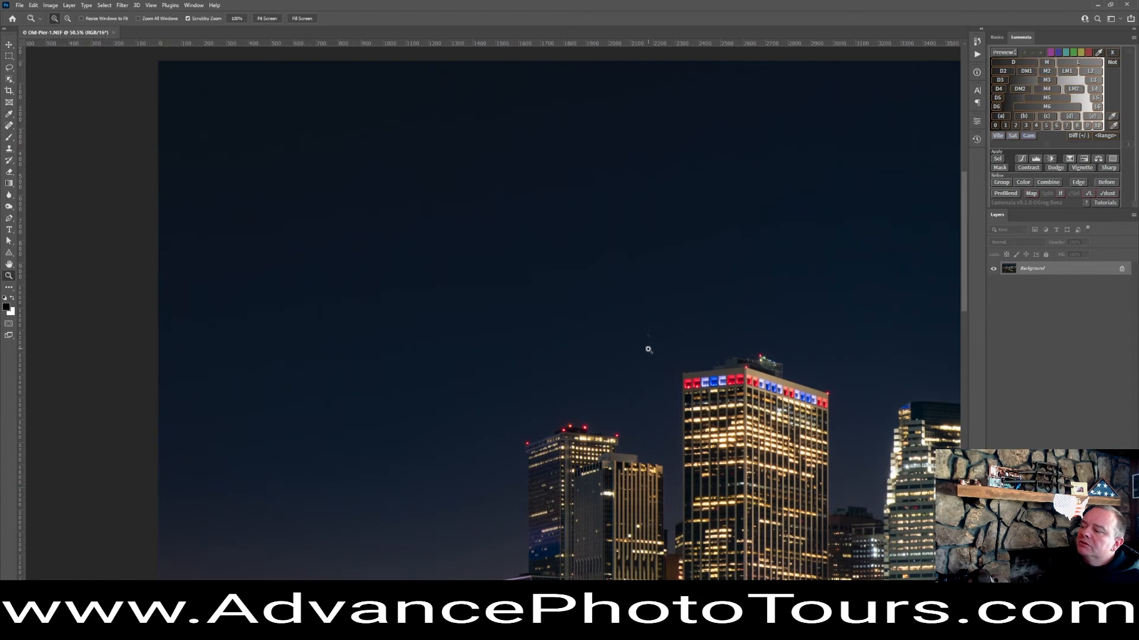
key("j")
left_click(648, 336)
mouse_move(581, 212)
left_mouse_down()
mouse_move(549, 338)
mouse_move(450, 295)
left_mouse_up()
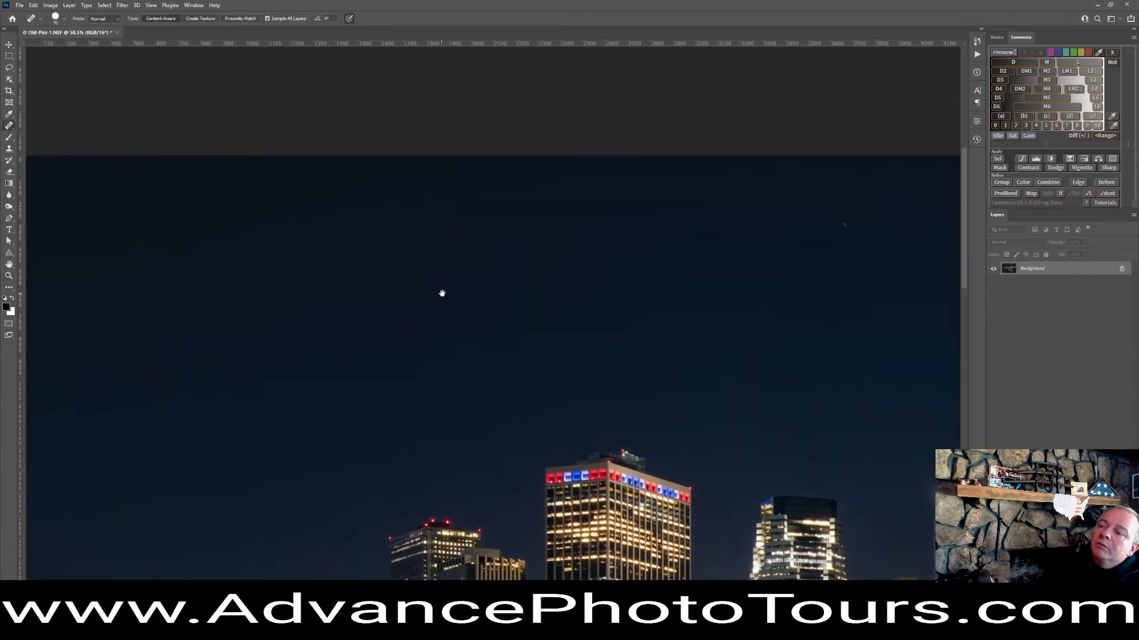
left_click_drag(760, 301, 534, 291)
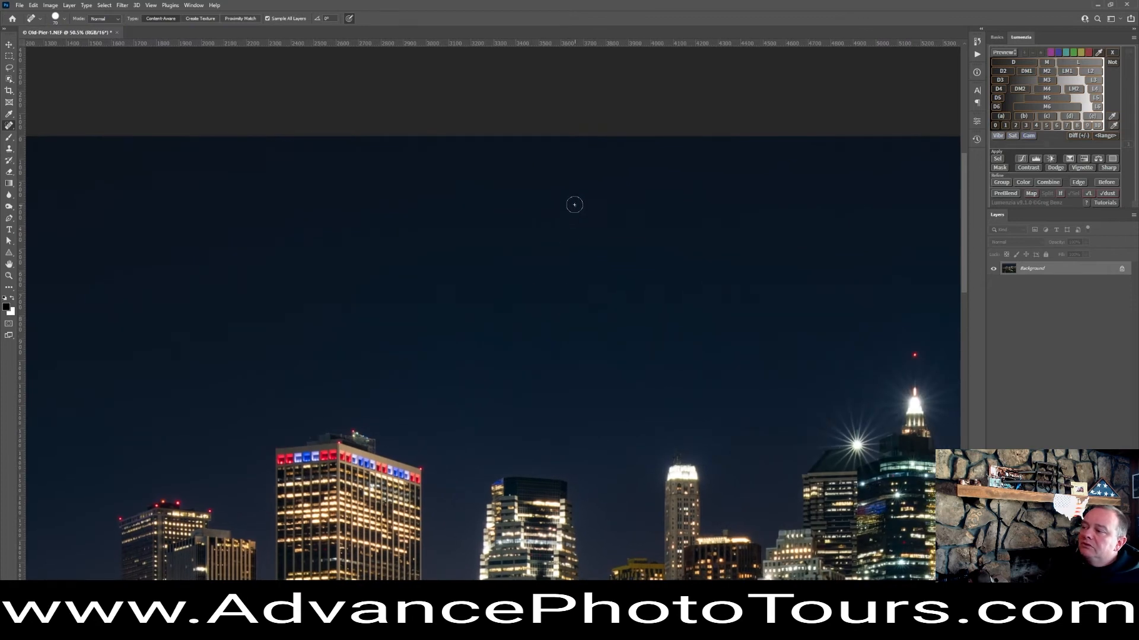
mouse_move(728, 319)
left_mouse_down()
mouse_move(516, 272)
mouse_move(472, 277)
left_mouse_up()
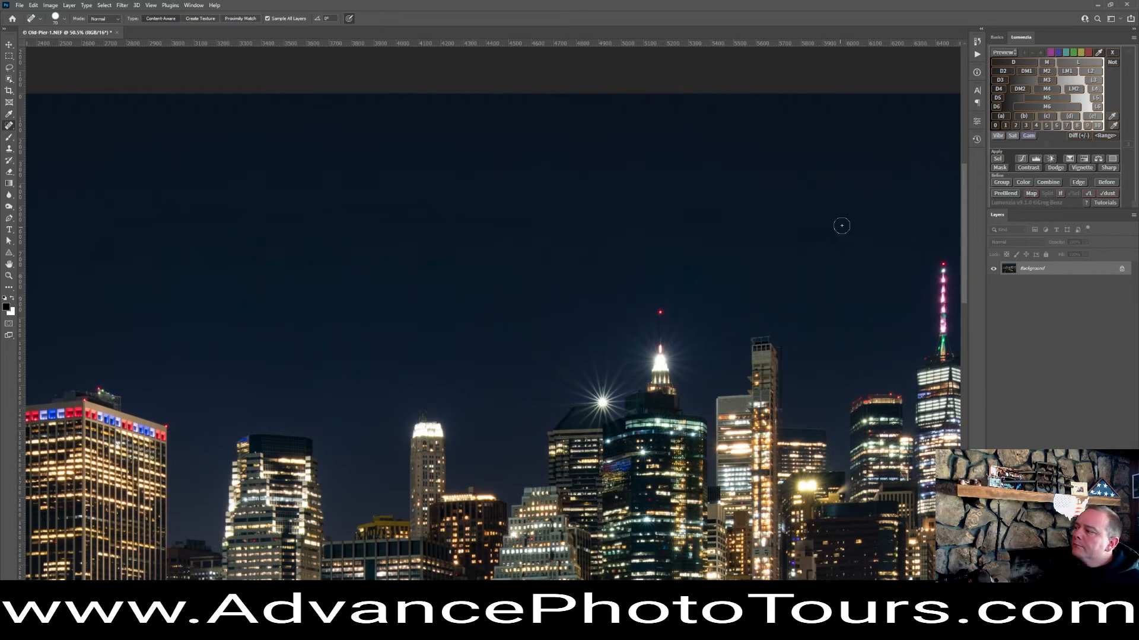
Heal the blemish in the sky right of the pink-lit spire and check the remaining sky for spots.
left_click_drag(881, 271, 374, 279)
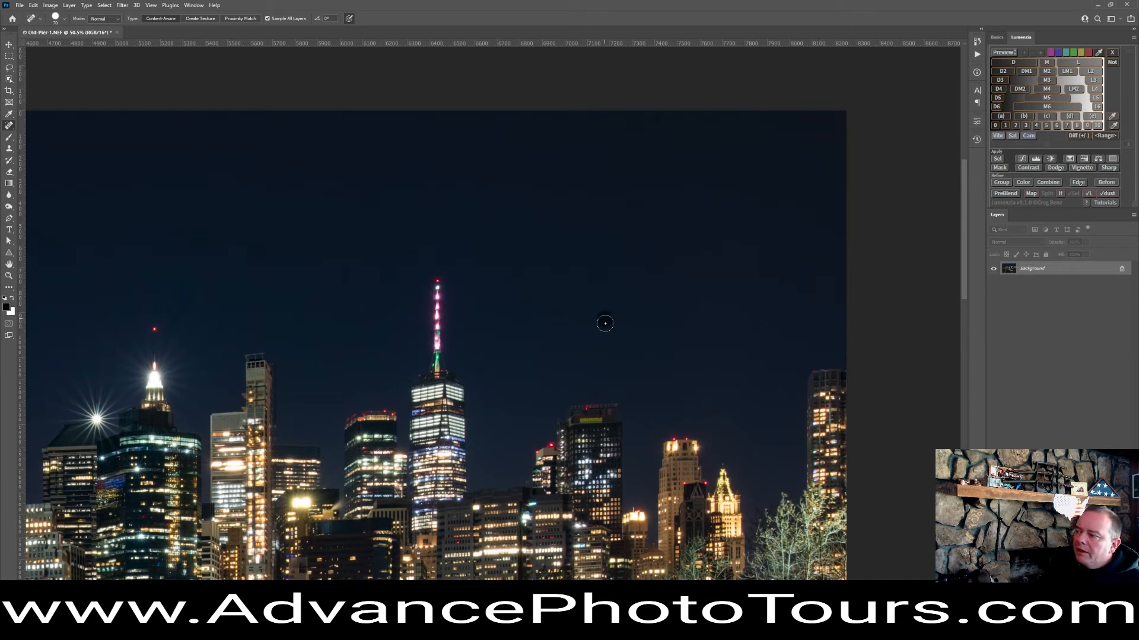
left_click_drag(533, 328, 763, 343)
left_click_drag(523, 286, 550, 181)
left_click_drag(283, 328, 724, 345)
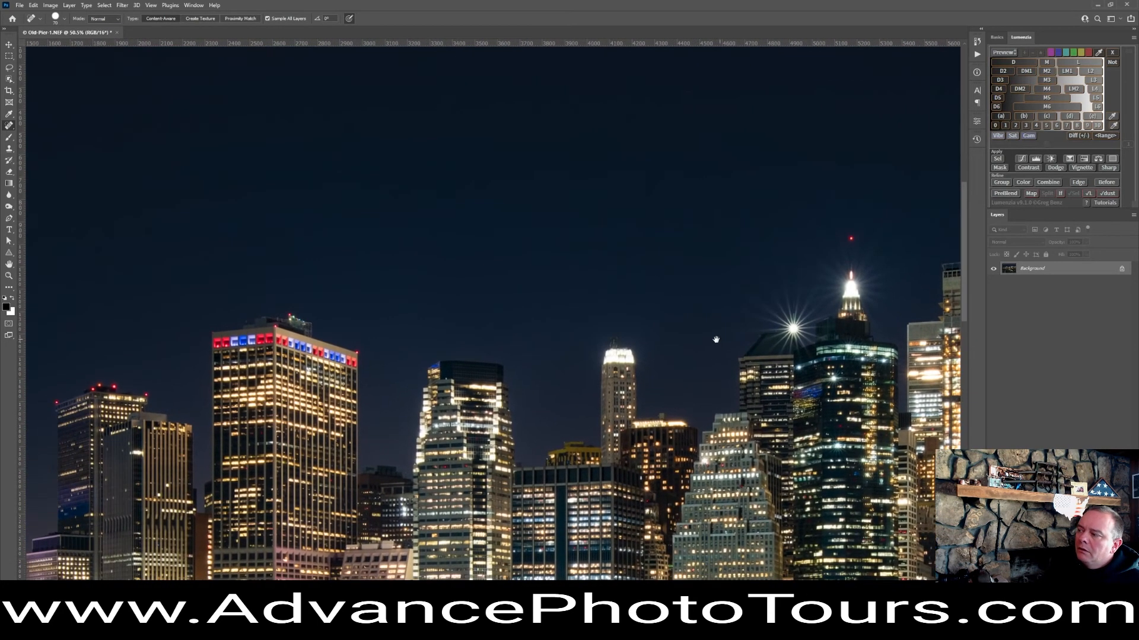
left_click_drag(396, 305, 729, 329)
mouse_move(313, 419)
left_mouse_down()
mouse_move(391, 407)
mouse_move(541, 356)
mouse_move(537, 267)
mouse_move(508, 317)
mouse_move(391, 444)
mouse_move(409, 465)
mouse_move(396, 429)
left_mouse_up()
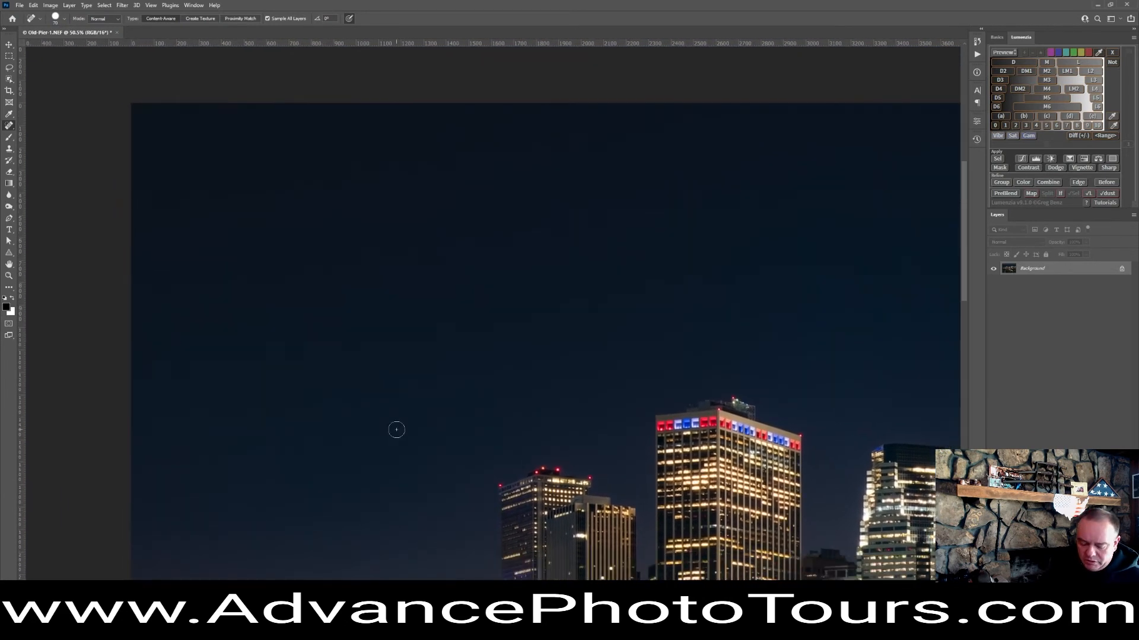
key("ctrl+0")
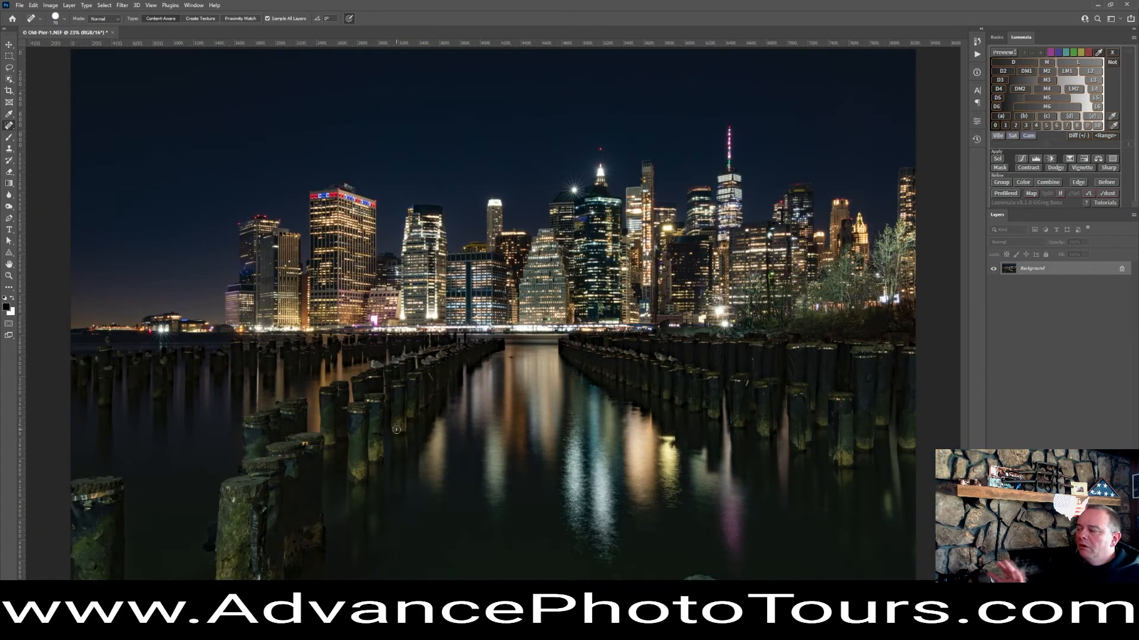
Save the retouched photo and switch back to Lightroom Classic.
key("ctrl+s")
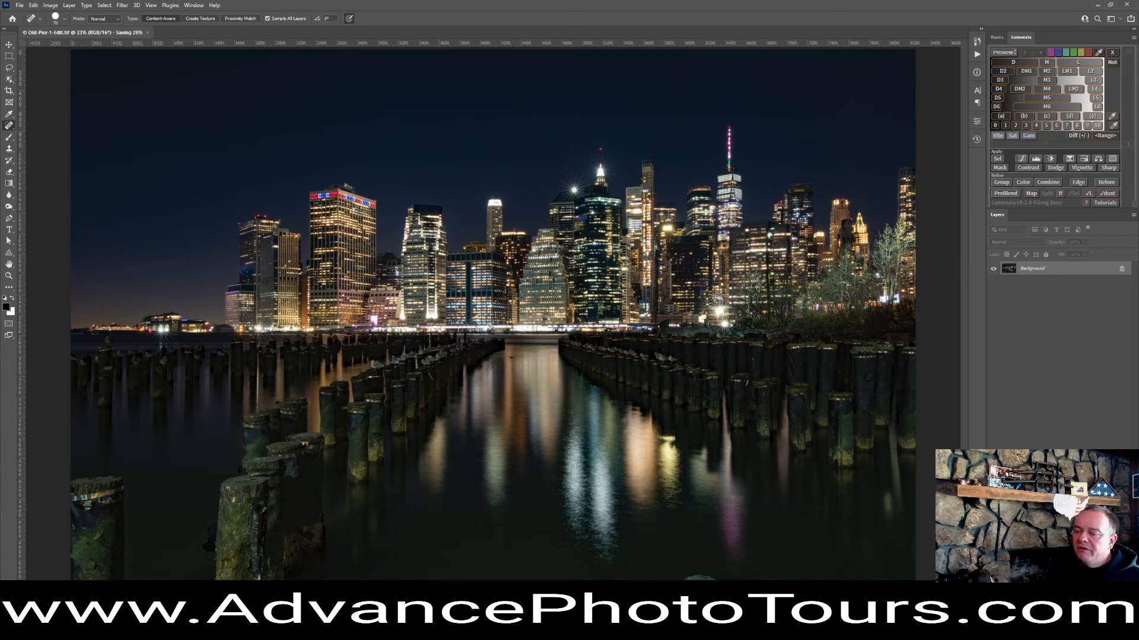
mouse_move(207, 629)
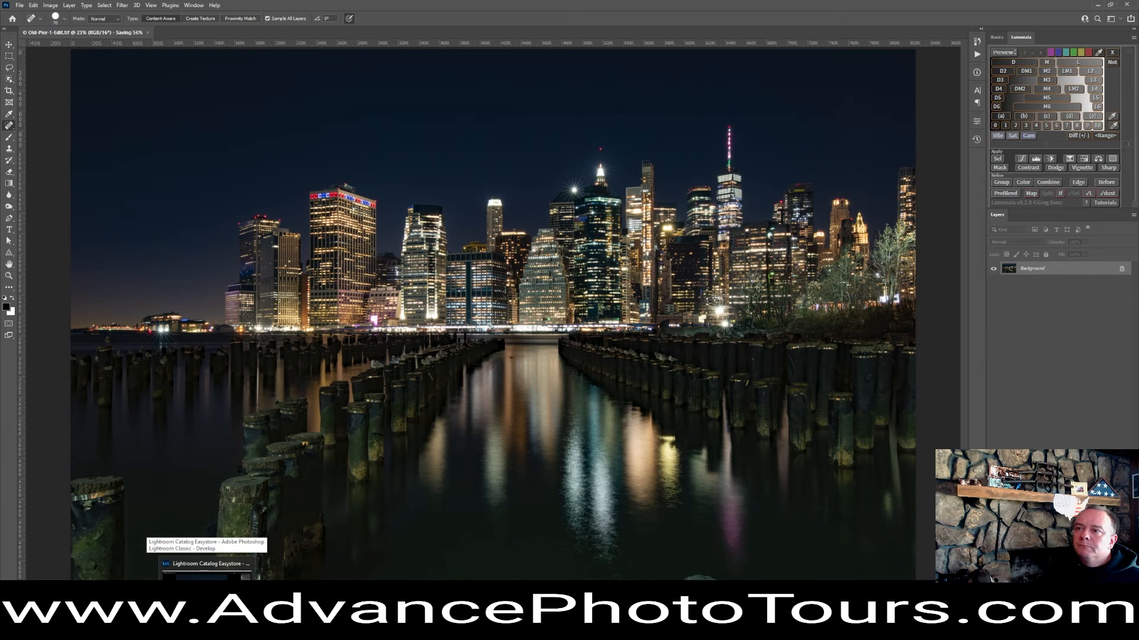
left_click(164, 578)
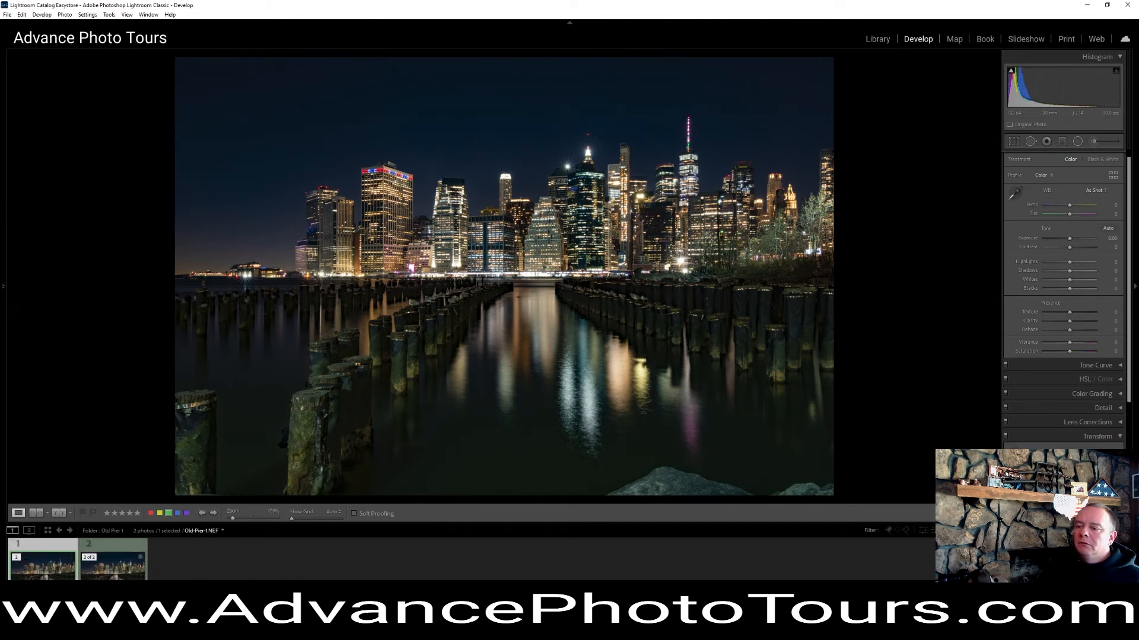
Compare the original Old-Pier-1 NEF with the retouched TIF, finishing on the original.
left_click(113, 566)
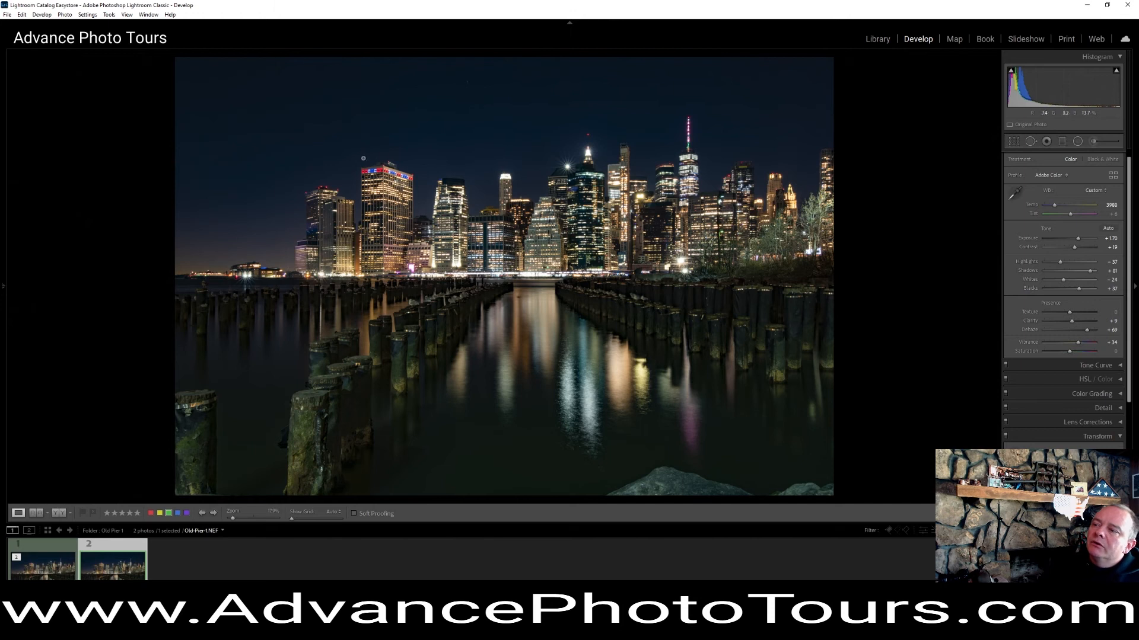
left_click(46, 578)
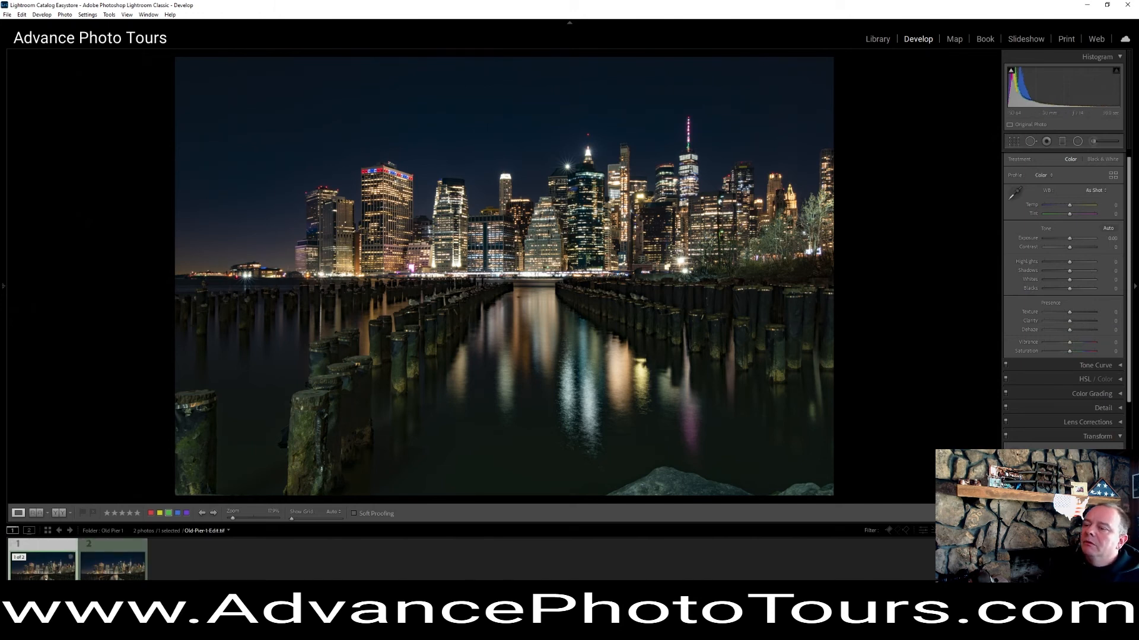
left_click(109, 570)
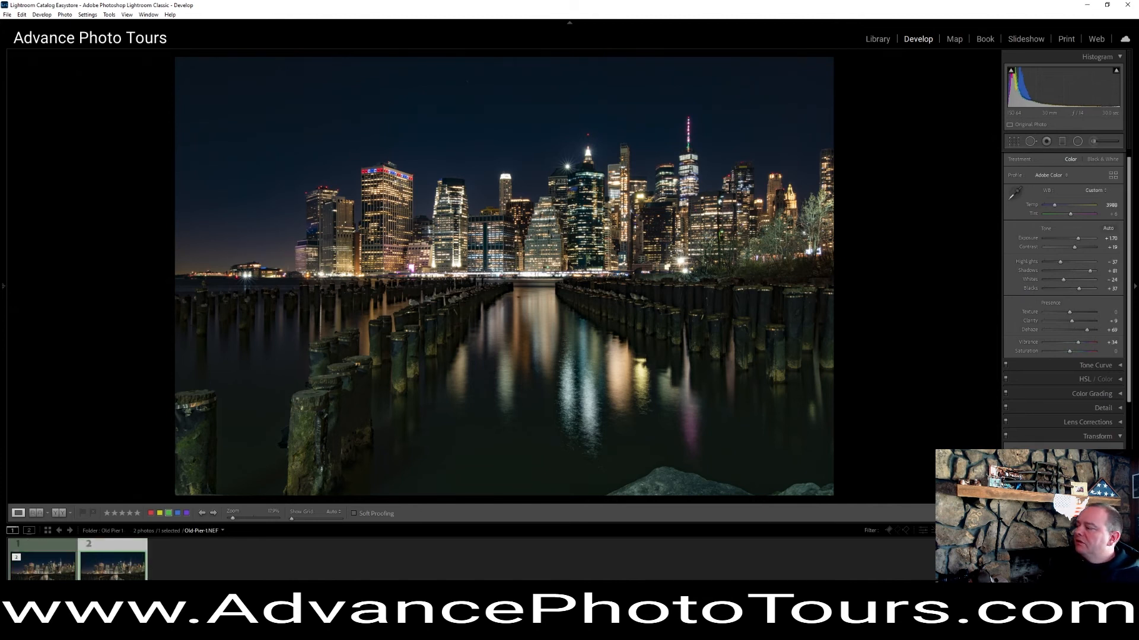
Reset the develop adjustments on the original Old-Pier-1 NEF and compare it with the retouched TIF, finishing on the TIF.
key("ctrl+shift+r")
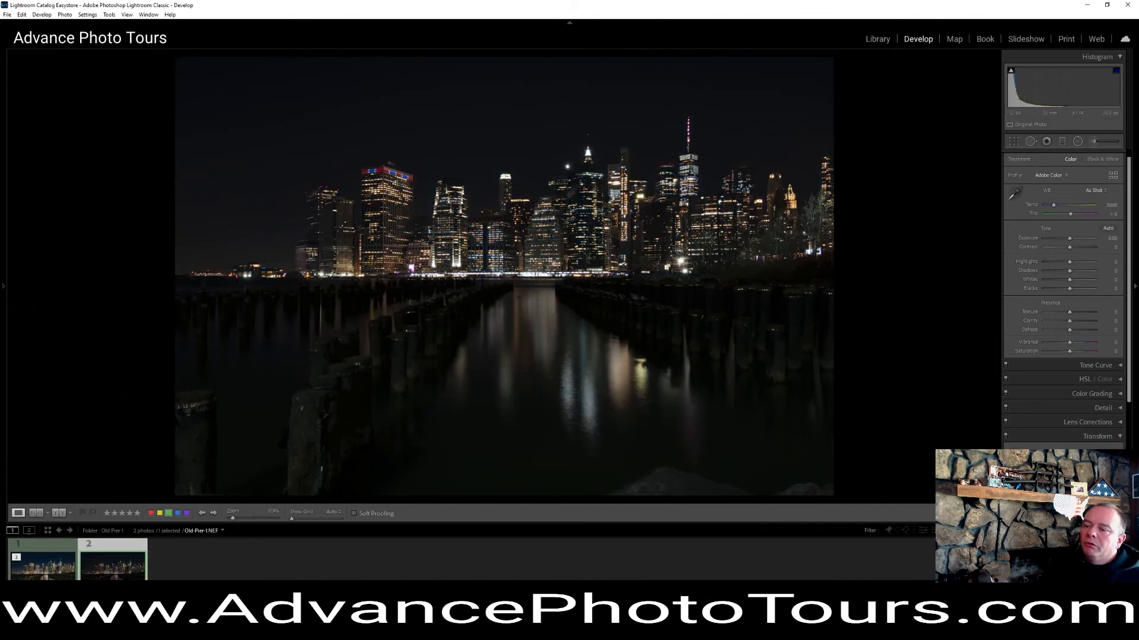
left_click(55, 571)
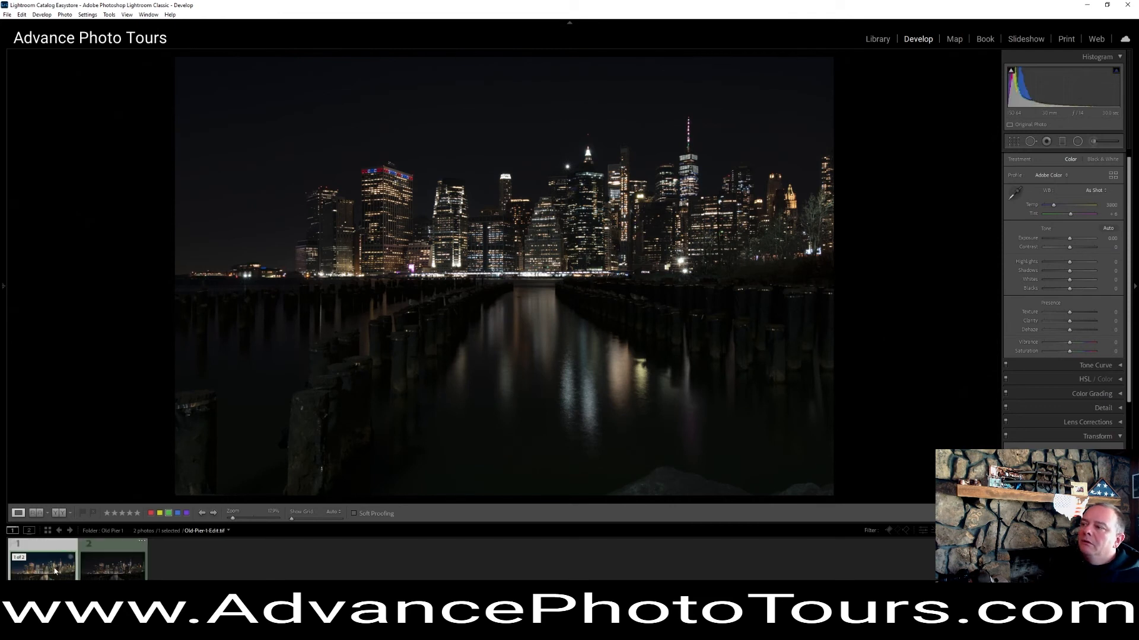
left_click(110, 572)
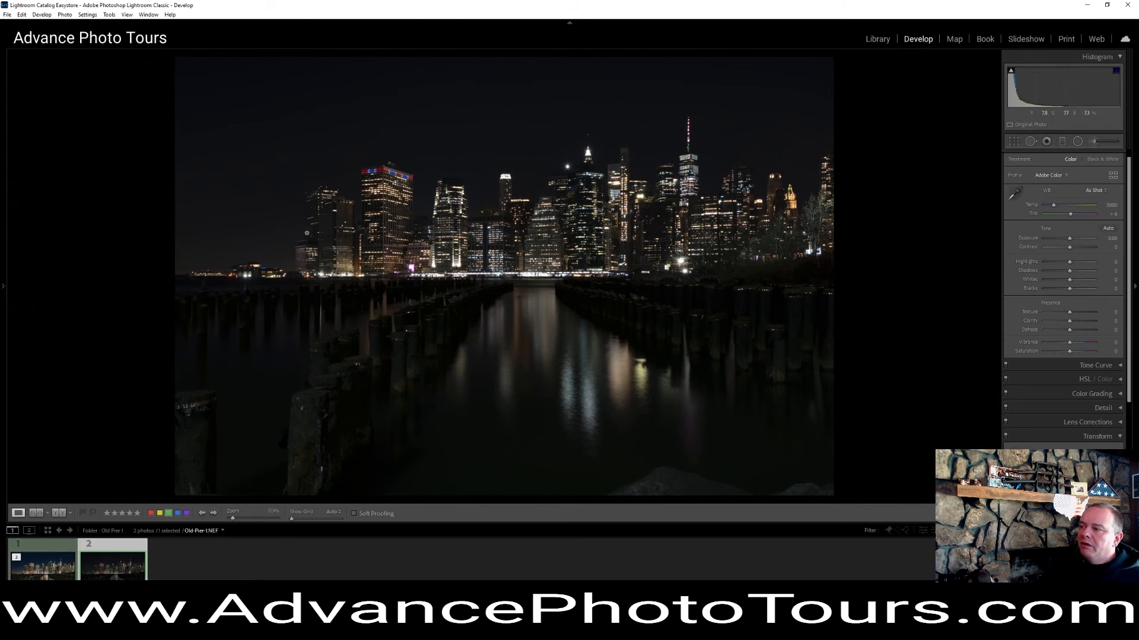
left_click(54, 571)
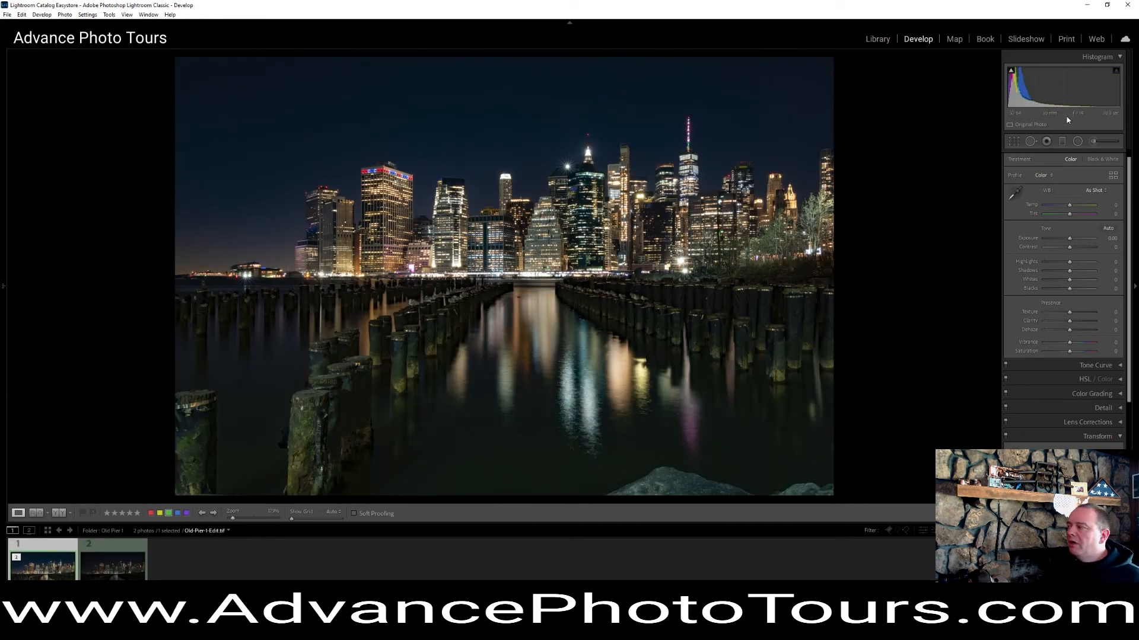
Crop the retouched TIF to a 12 x 6.28 aspect ratio, tightening it around the skyline with the waterline near the lower third.
left_click(1015, 142)
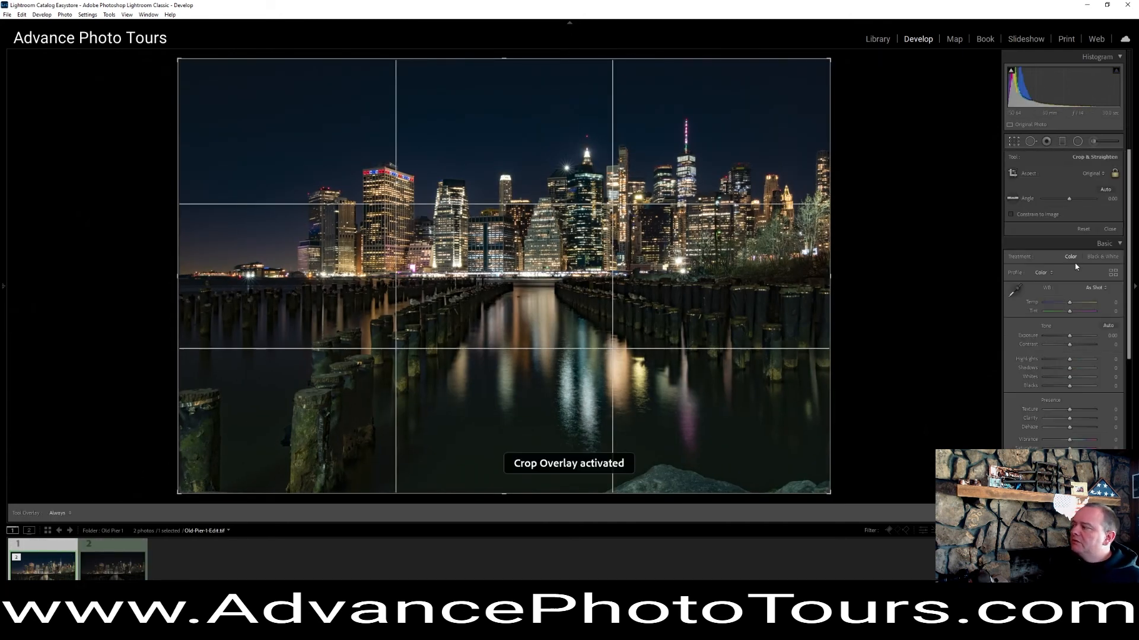
left_click(1091, 173)
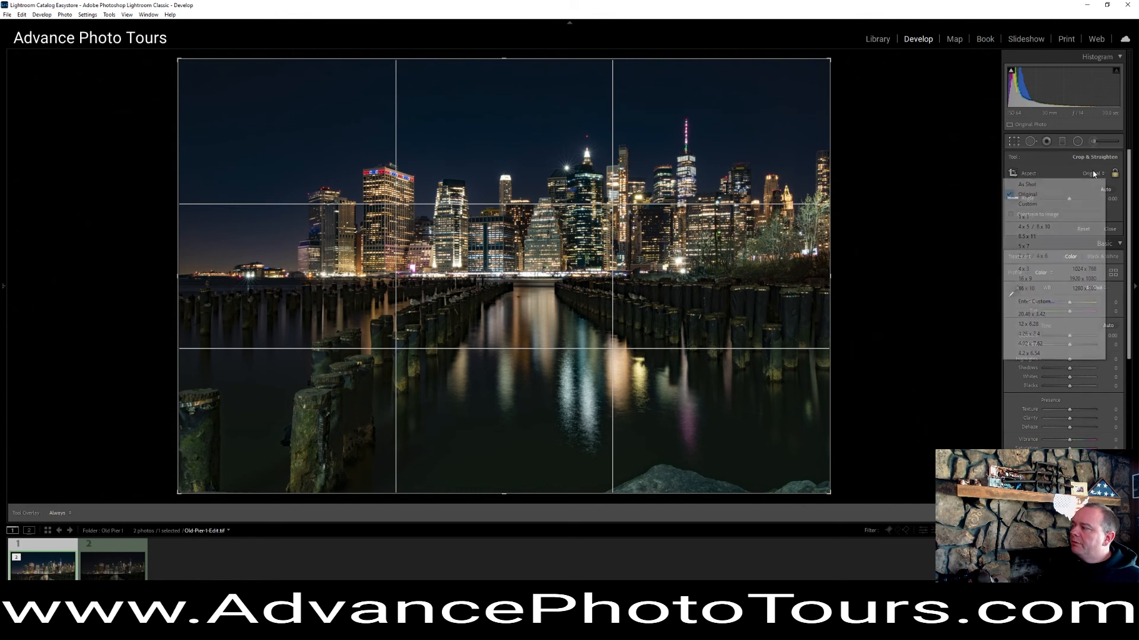
left_click(1029, 326)
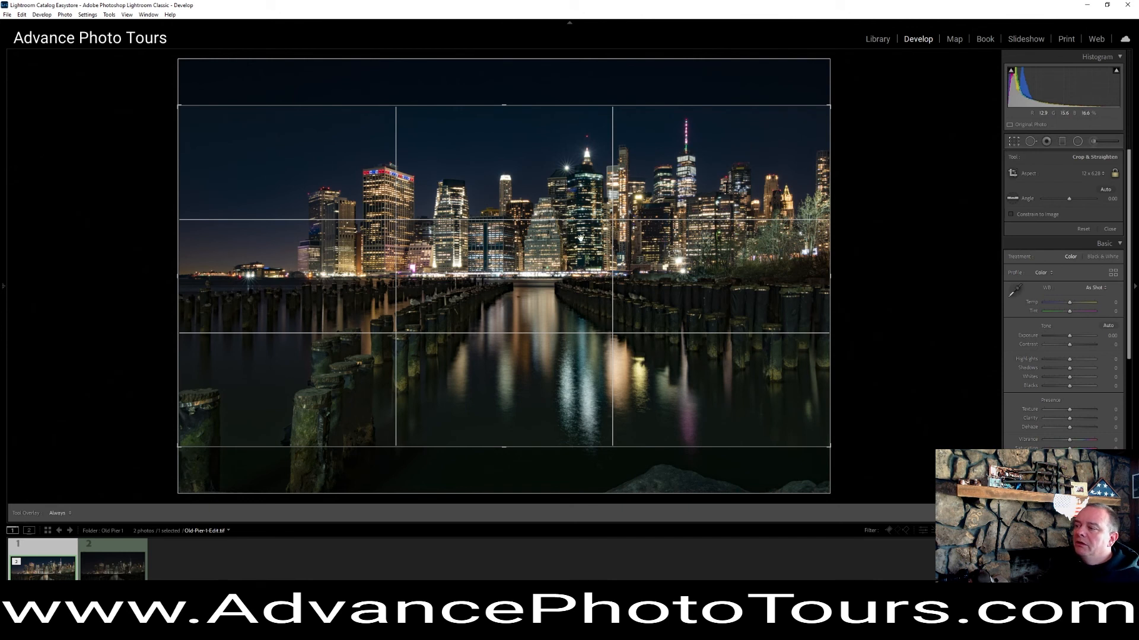
mouse_move(581, 241)
left_mouse_down()
mouse_move(569, 290)
mouse_move(560, 246)
left_mouse_up()
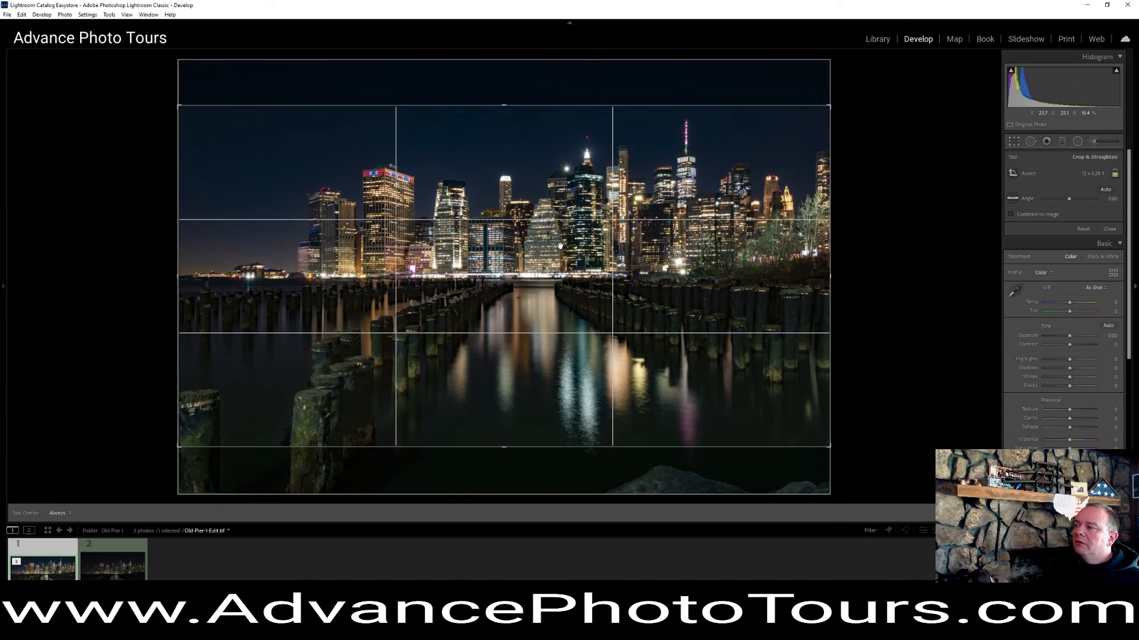
left_click_drag(174, 276, 217, 277)
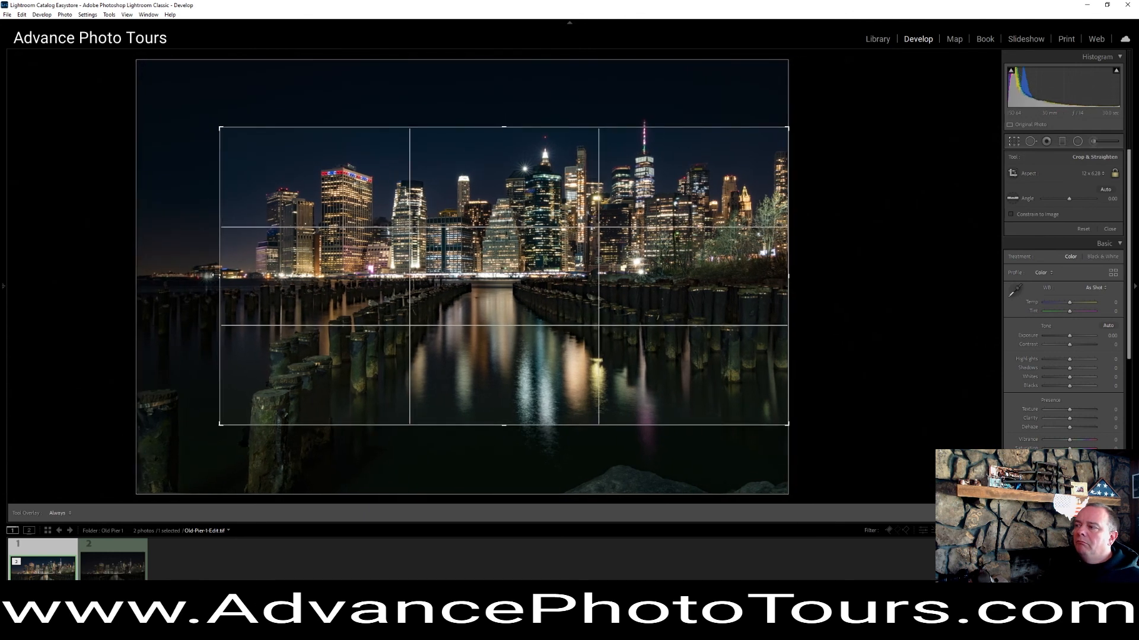
left_click_drag(330, 279, 312, 319)
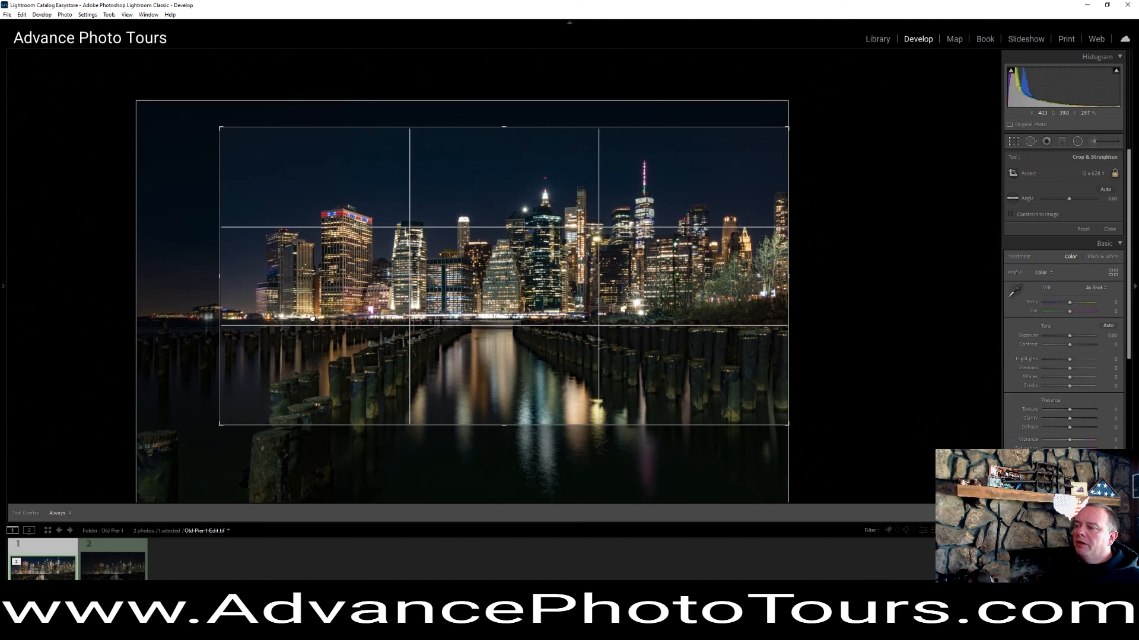
key("d")
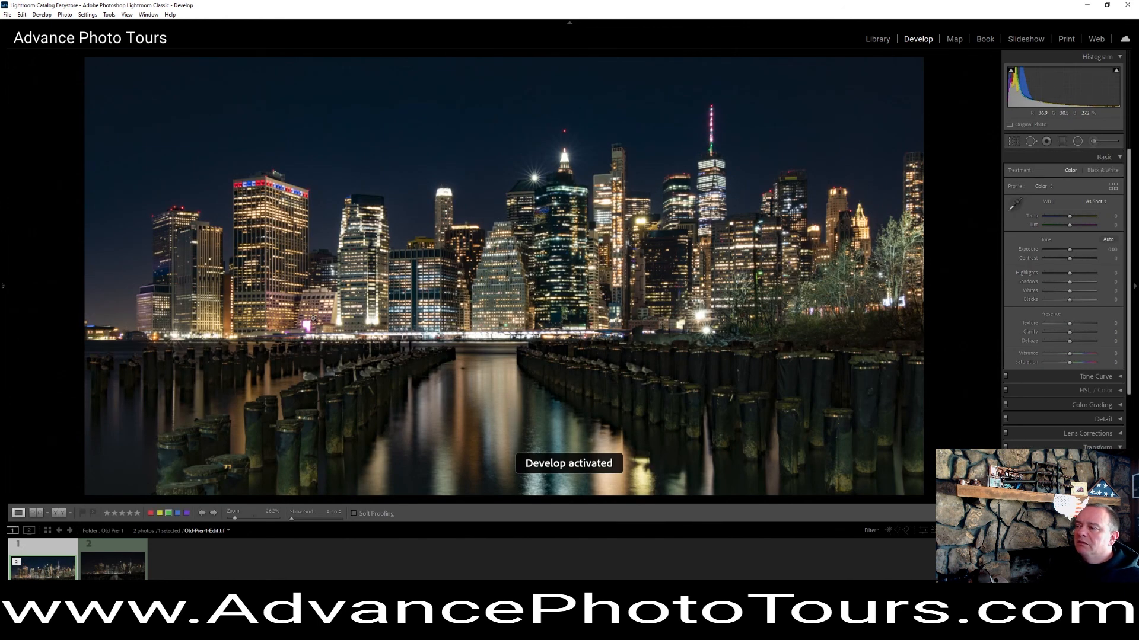